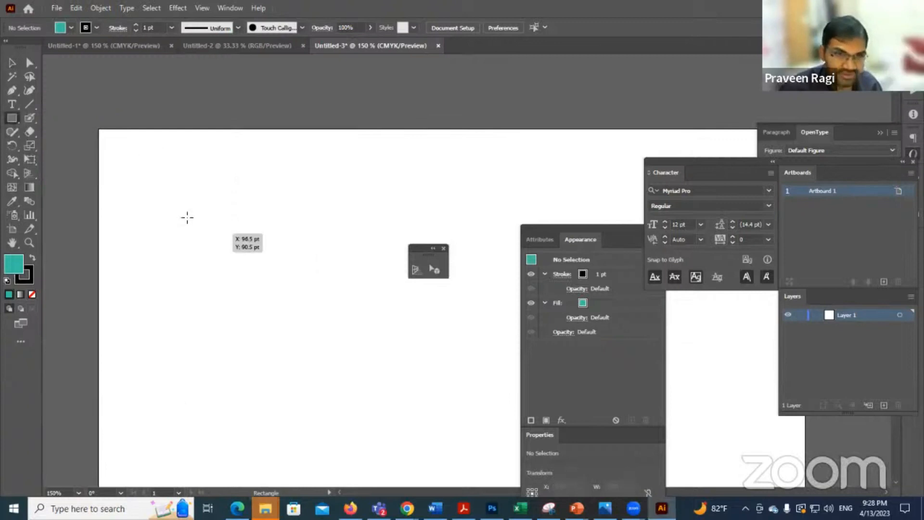
# - Draw a square about 174 pt wide near the artboard's upper corner and fill it with dark green (R 17, G 112, B 89)
pyautogui.moveTo(225, 283); pyautogui.dragTo(346, 380)
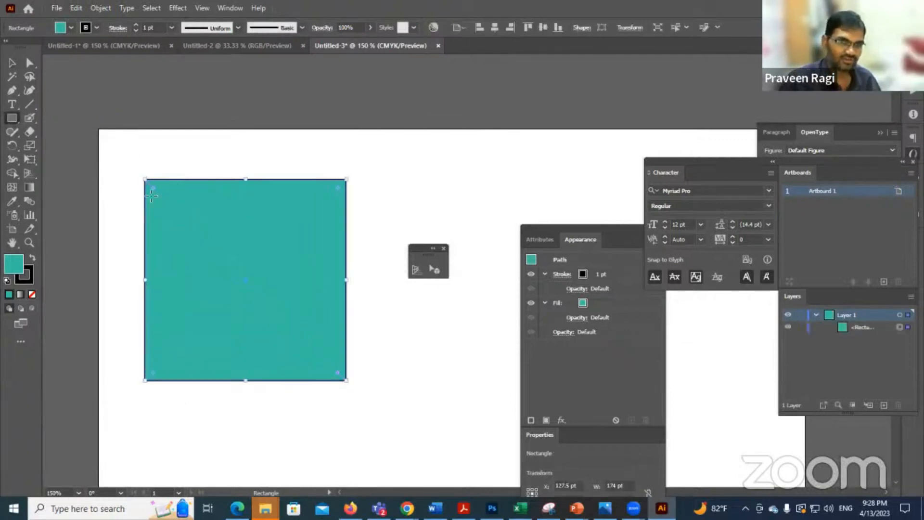
pyautogui.doubleClick(14, 260)
pyautogui.moveTo(255, 277); pyautogui.dragTo(248, 333)
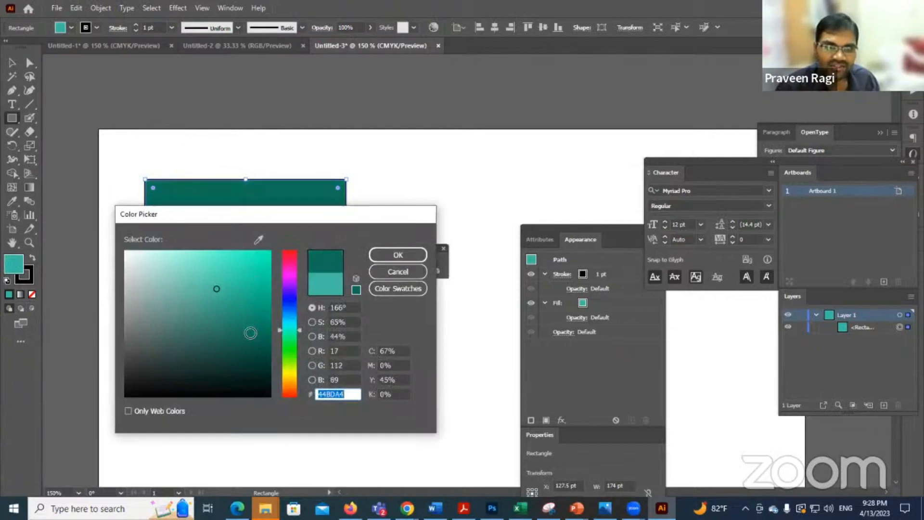
pyautogui.click(398, 256)
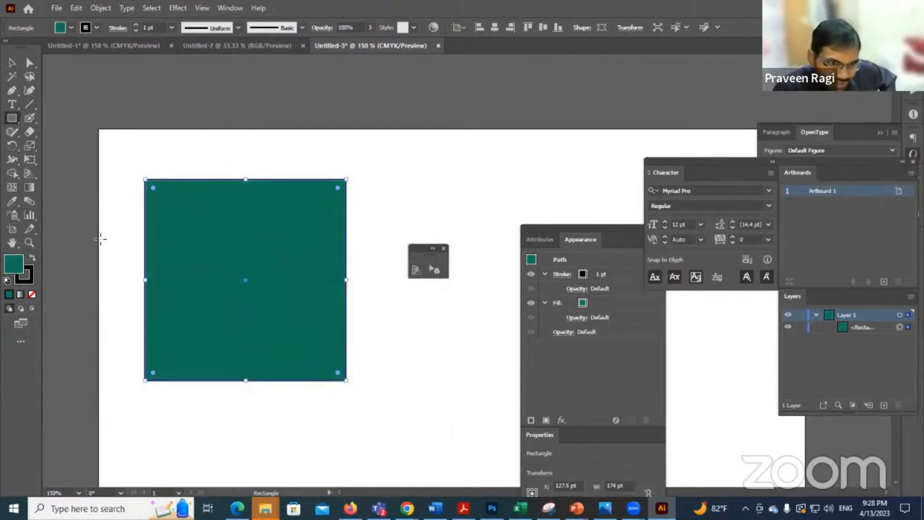
# - Set both the stroke and the fill of the square to None
pyautogui.click(33, 274)
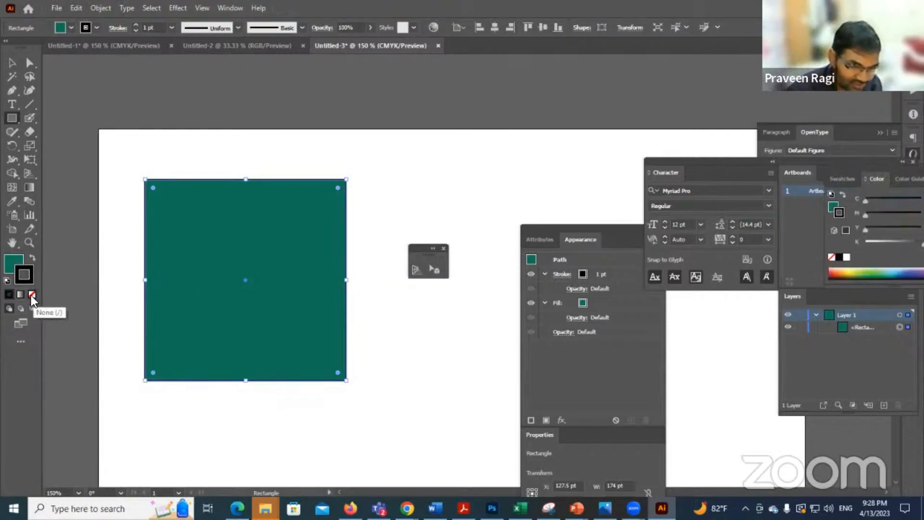
pyautogui.click(31, 295)
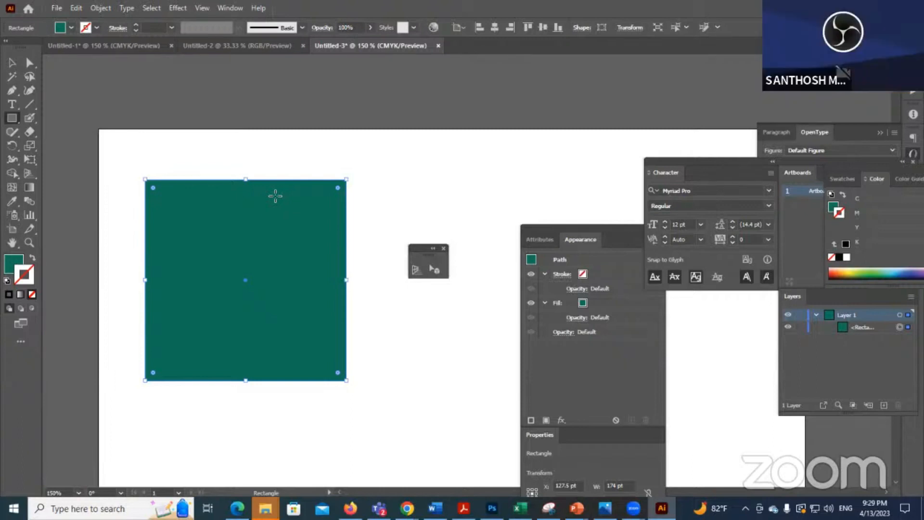
pyautogui.moveTo(409, 337); pyautogui.dragTo(358, 191)
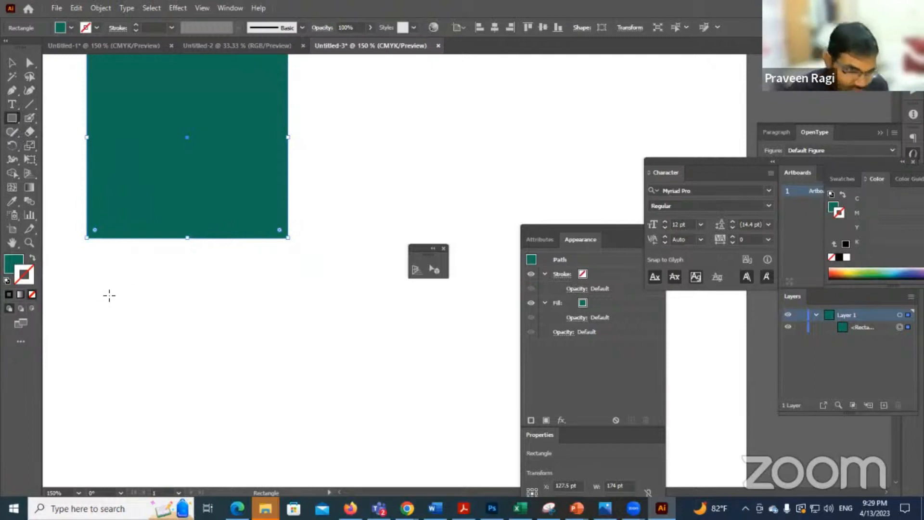
pyautogui.click(9, 264)
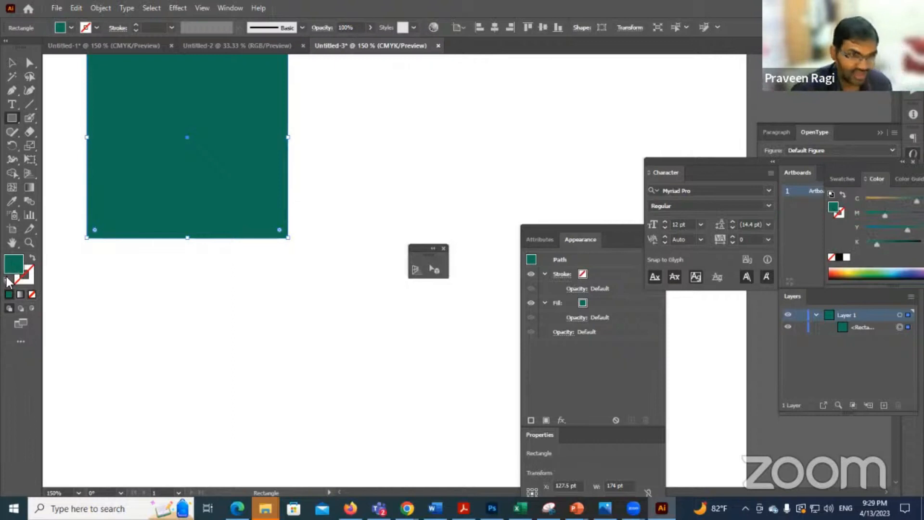
pyautogui.click(31, 293)
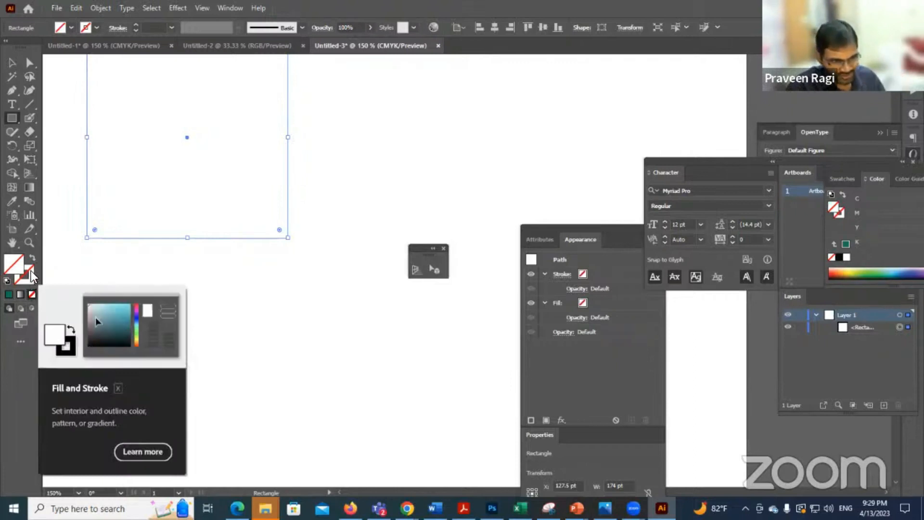
# - Set the square's stroke colour to the dark teal 127F65
pyautogui.click(30, 271)
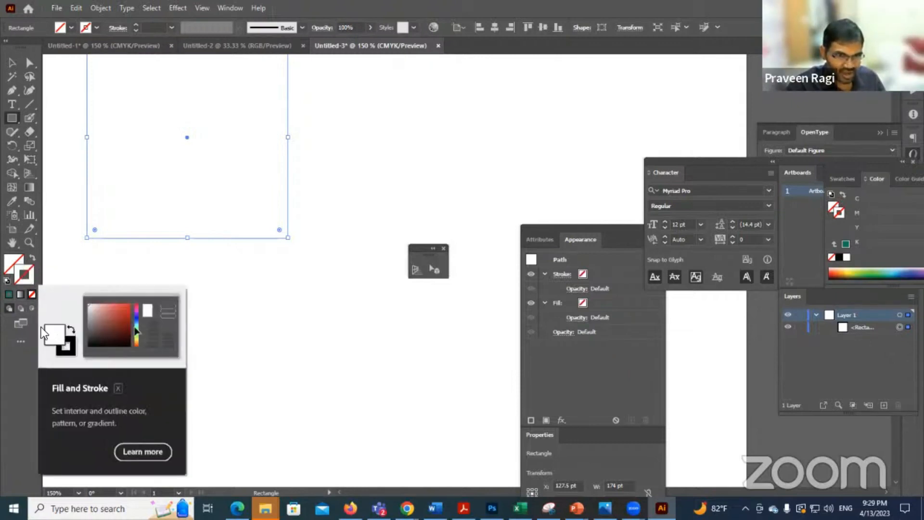
pyautogui.doubleClick(25, 274)
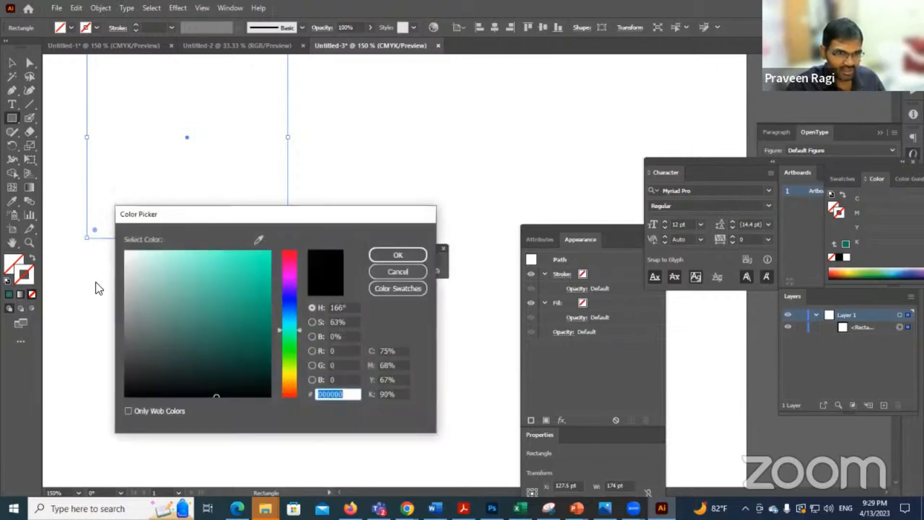
pyautogui.click(255, 261)
pyautogui.click(250, 324)
pyautogui.click(402, 249)
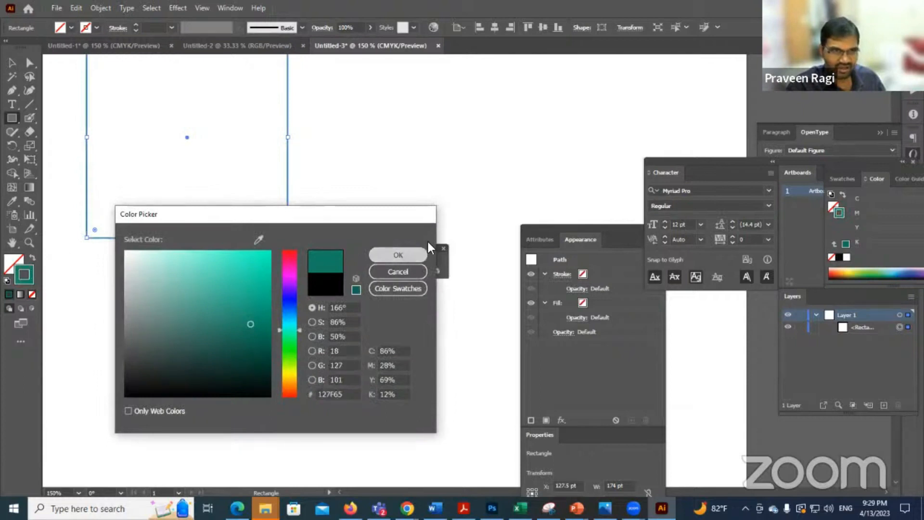
# - Draw a second, larger square about 259 pt wide below the first one
pyautogui.hotkey('ctrl', '0')
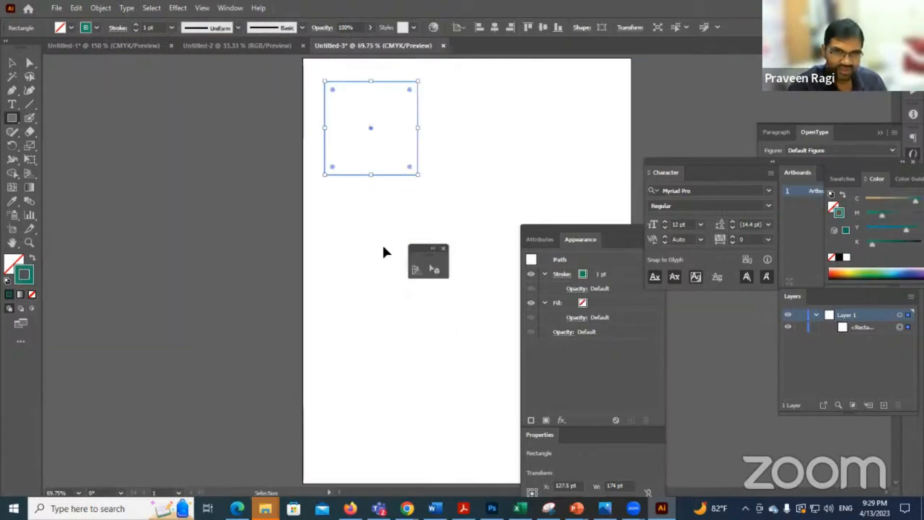
pyautogui.moveTo(326, 205); pyautogui.dragTo(464, 343)
pyautogui.hotkey('ctrl', 'space')
pyautogui.moveTo(314, 191); pyautogui.dragTo(313, 282)
pyautogui.press('space')
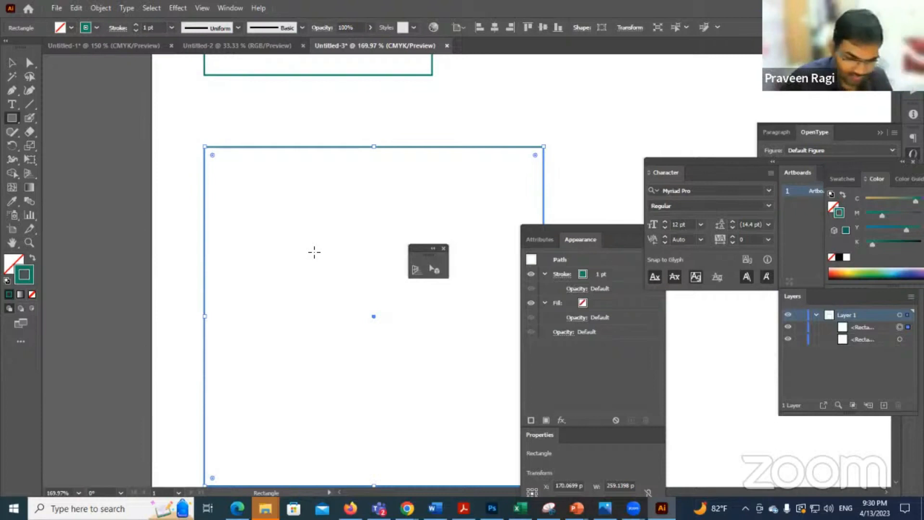
# - Give the larger square a solid fill in the same dark teal as its stroke
pyautogui.hotkey('ctrl', '-')
pyautogui.press('space')
pyautogui.moveTo(445, 319); pyautogui.dragTo(130, 319)
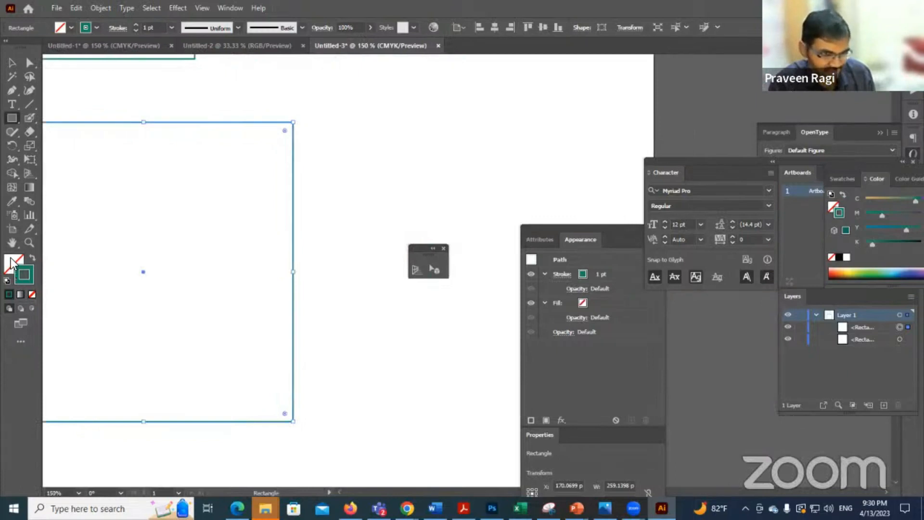
pyautogui.click(12, 263)
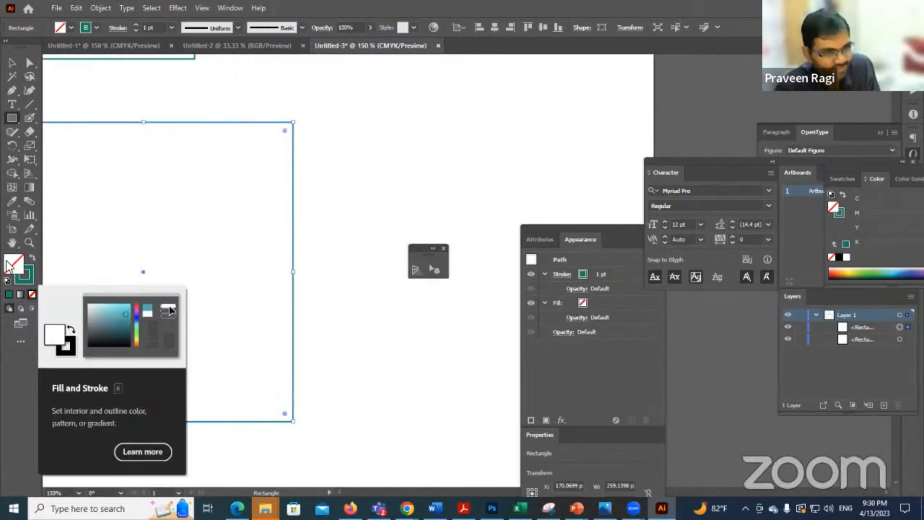
pyautogui.click(10, 295)
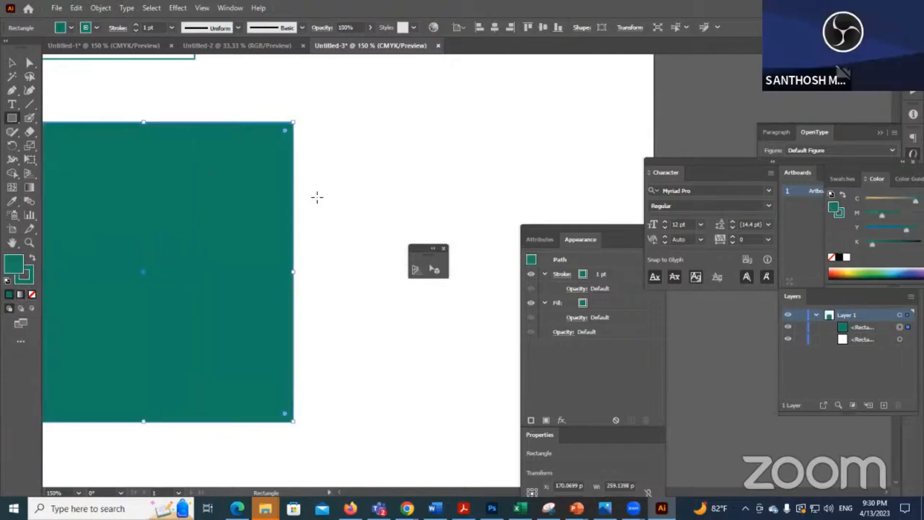
# - Draw a third square about 168.5 pt wide beside the larger one and set its fill to None
pyautogui.moveTo(384, 79); pyautogui.dragTo(579, 274)
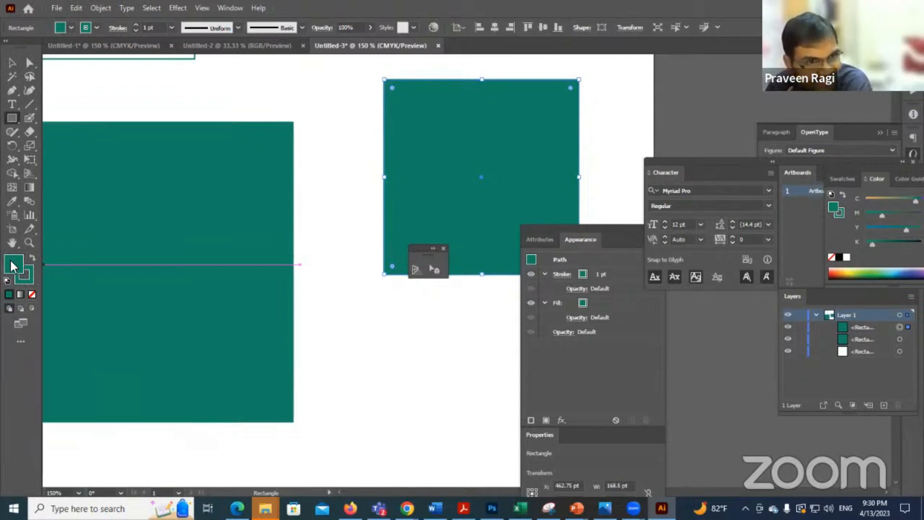
pyautogui.click(31, 295)
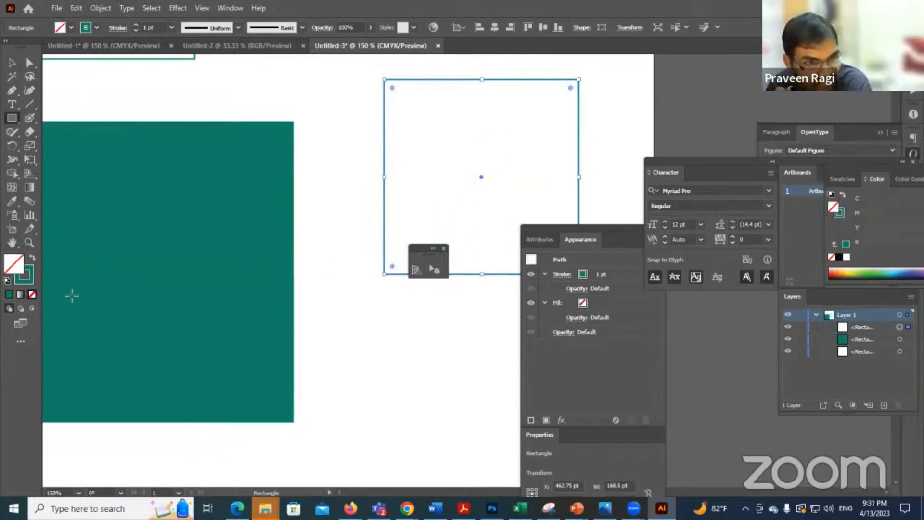
# - Try to give the third square a black fill with the Color Picker
pyautogui.doubleClick(13, 269)
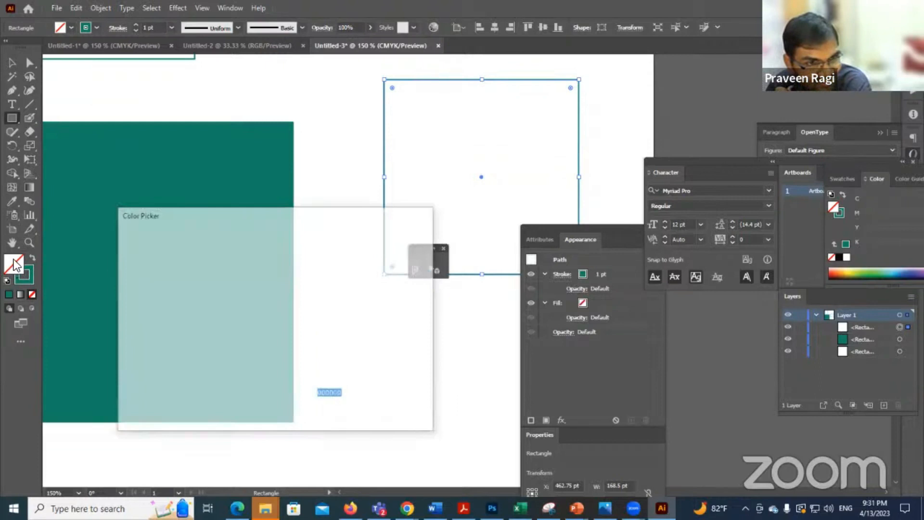
pyautogui.click(282, 264)
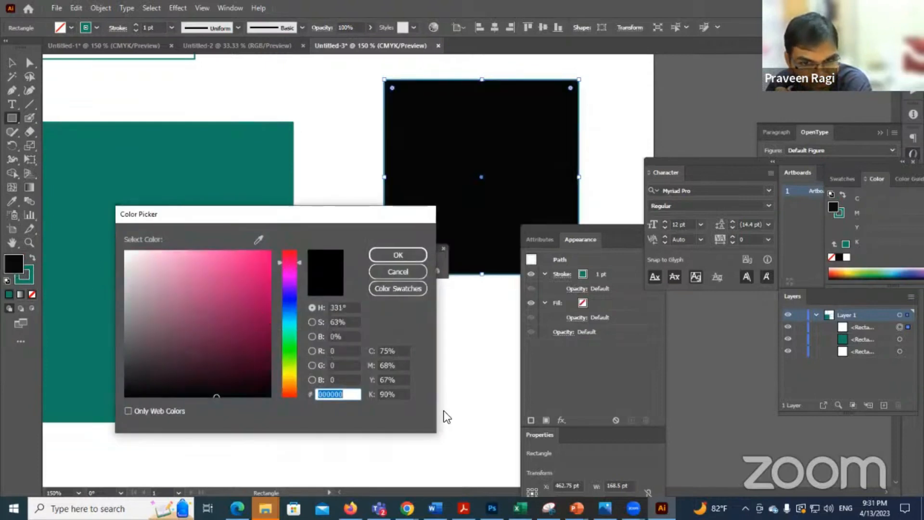
pyautogui.click(389, 260)
pyautogui.click(398, 268)
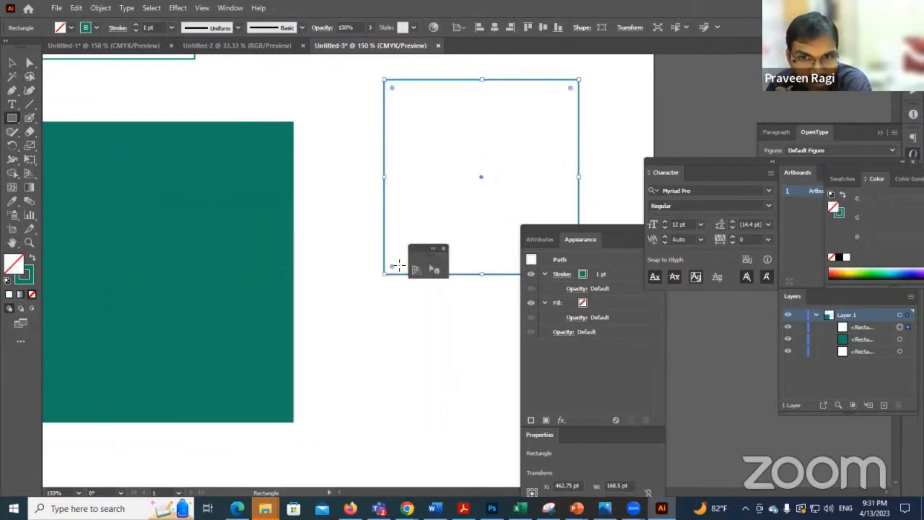
pyautogui.doubleClick(14, 270)
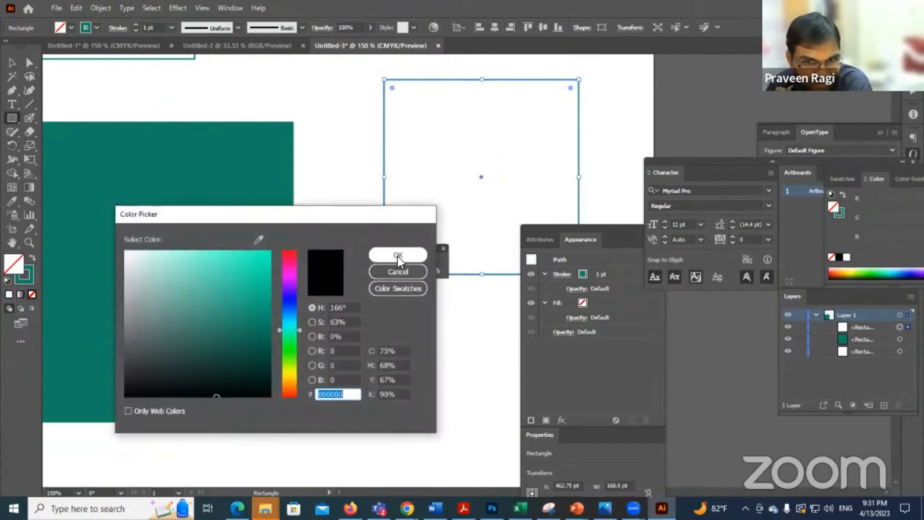
pyautogui.click(398, 258)
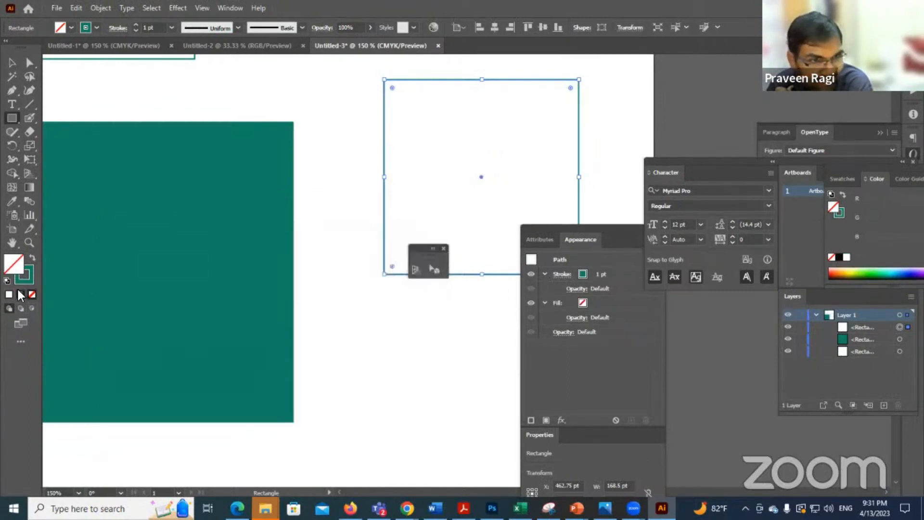
# - Apply a solid fill to the third square and recolour it to a lighter teal than the larger square
pyautogui.click(9, 296)
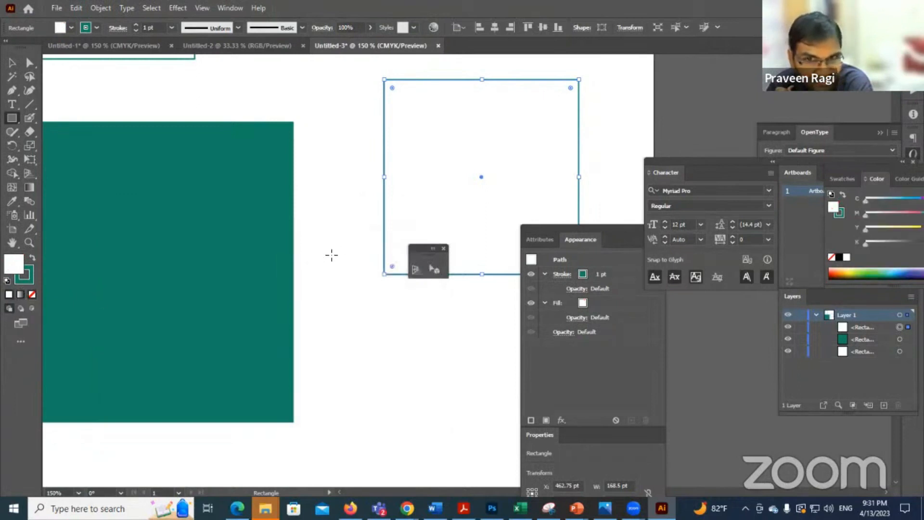
pyautogui.doubleClick(16, 264)
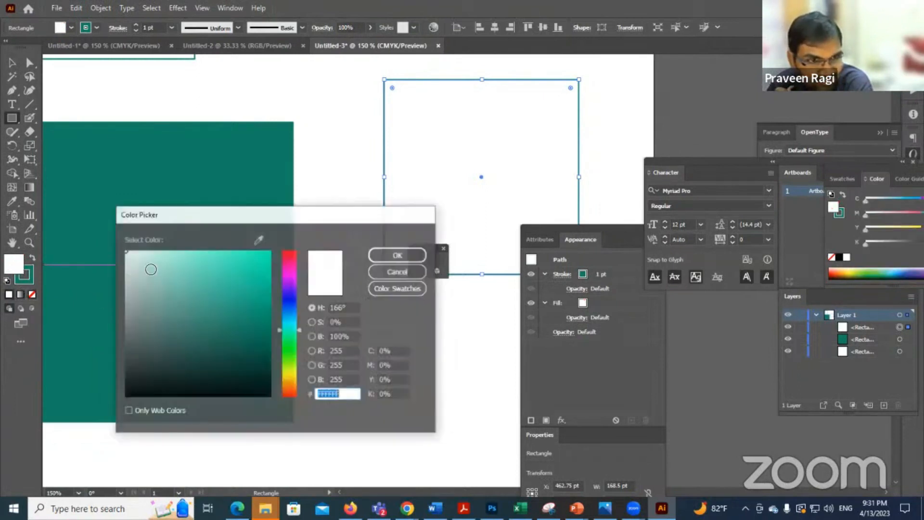
pyautogui.click(256, 280)
pyautogui.click(409, 253)
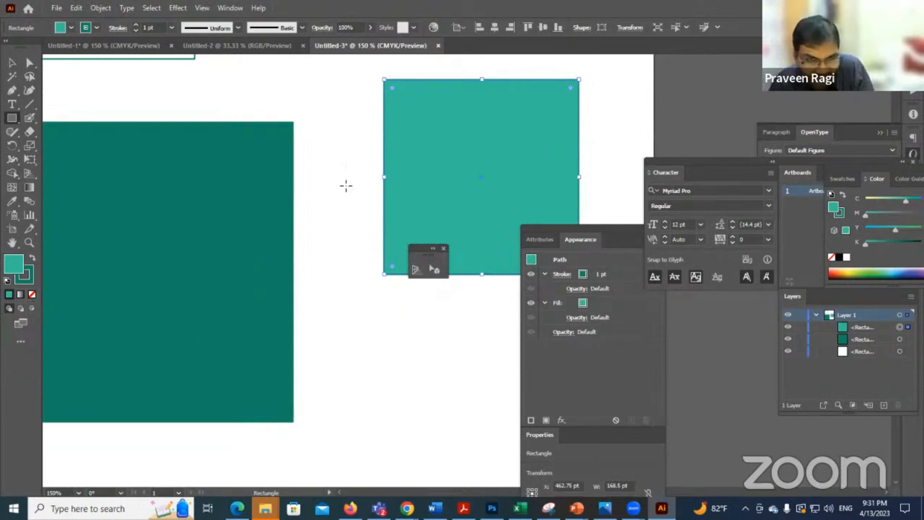
# - Increase the third square's stroke weight to 9 pt
pyautogui.click(30, 279)
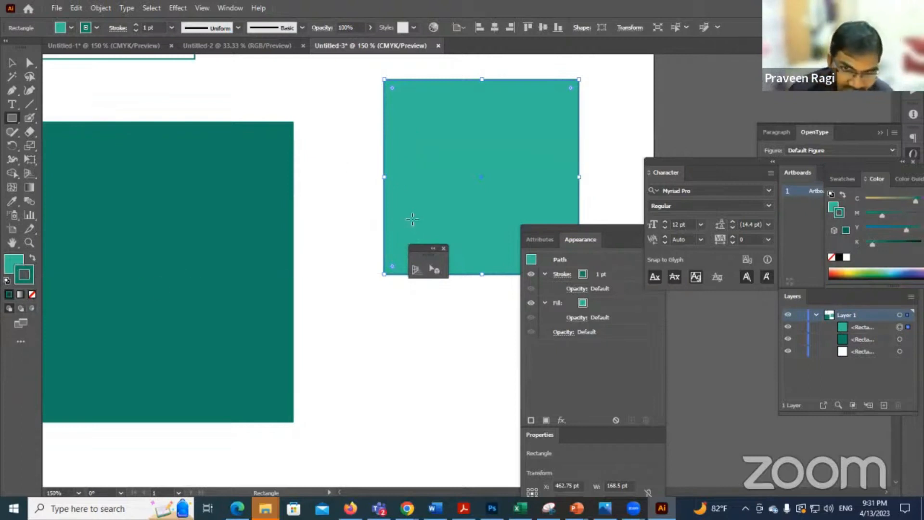
pyautogui.click(136, 25)
pyautogui.click(136, 25)
pyautogui.click(136, 25)
pyautogui.click(135, 24)
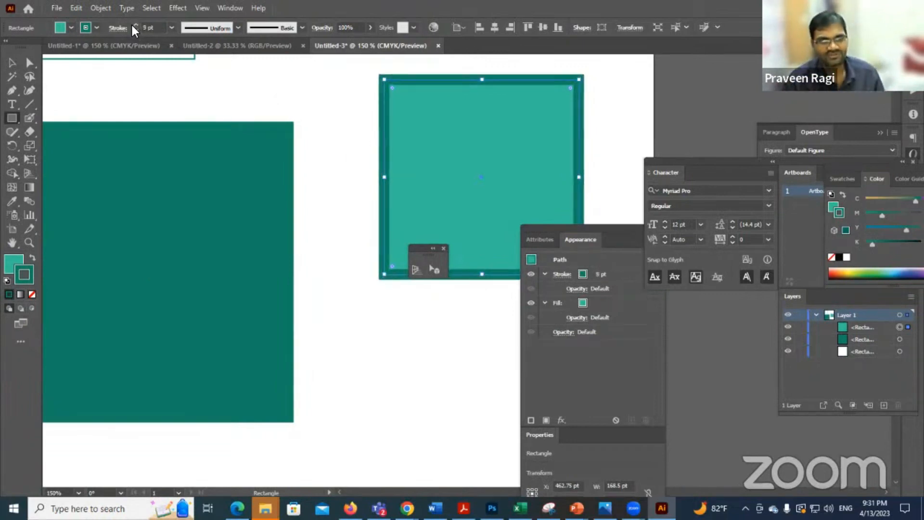
# - Change the third square's stroke colour to the very dark green 05513D
pyautogui.doubleClick(30, 268)
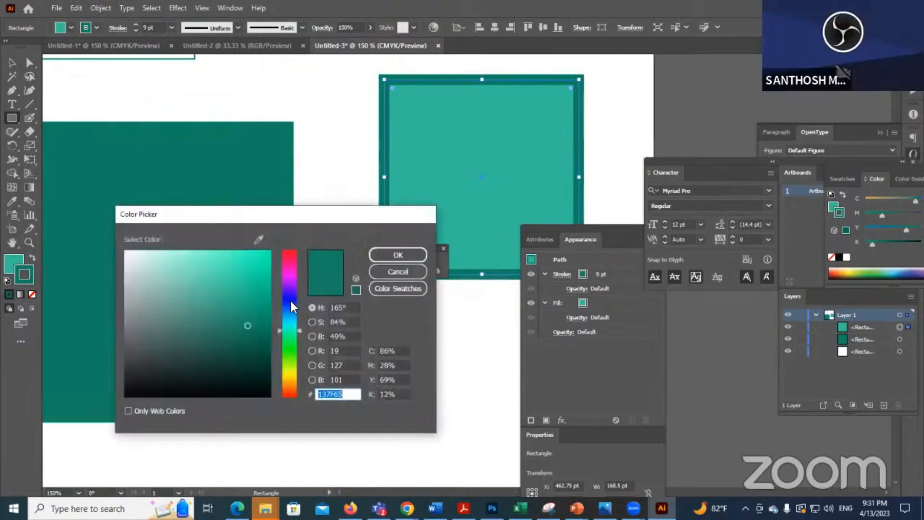
pyautogui.click(262, 350)
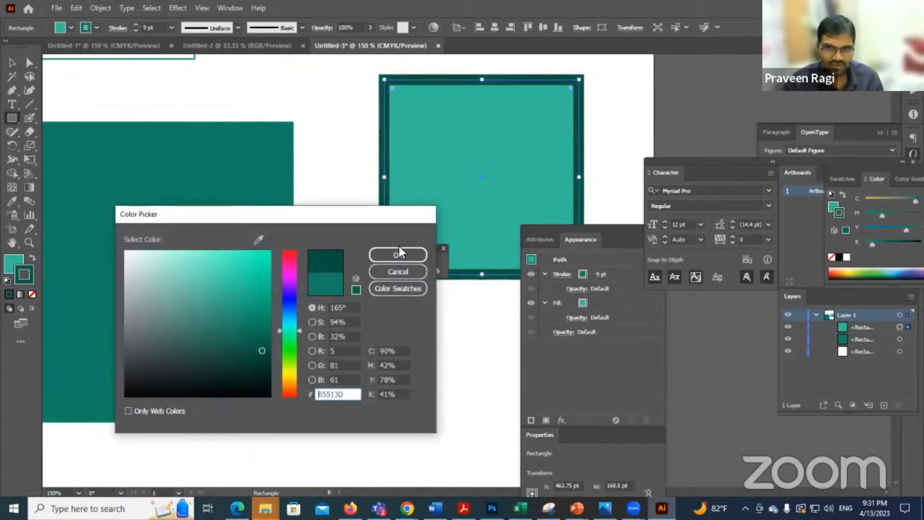